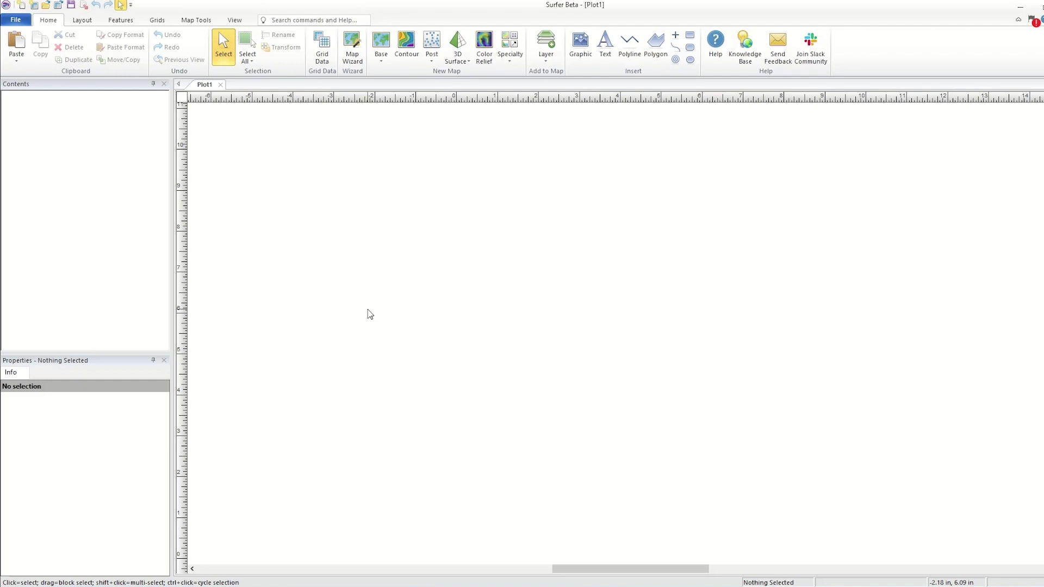
Start gridding with Points.dat as the data set: 119 points in columns A, B and C
{"action": "left_click", "coordinate": [322, 48]}
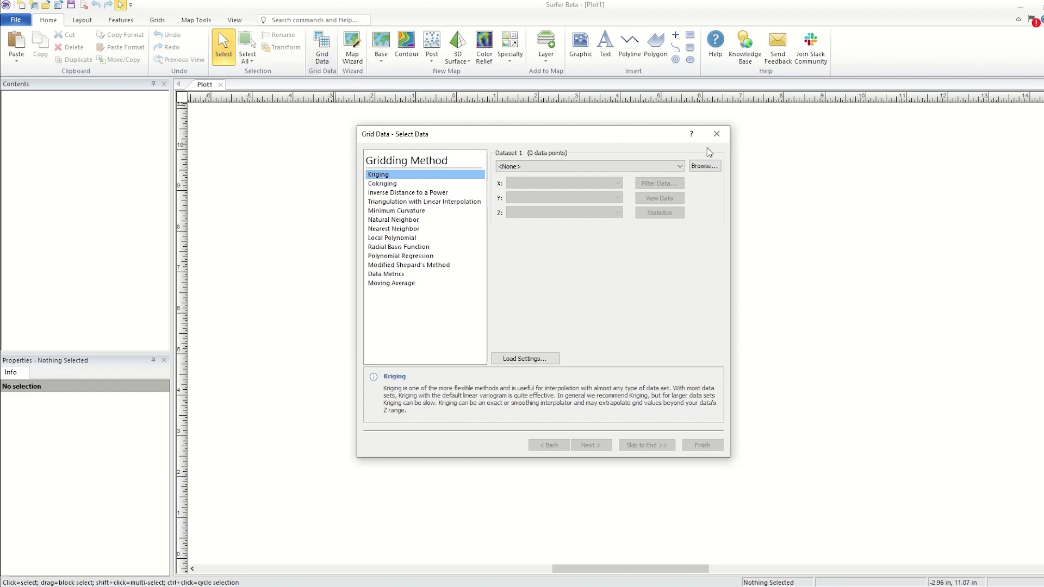
{"action": "left_click", "coordinate": [705, 166]}
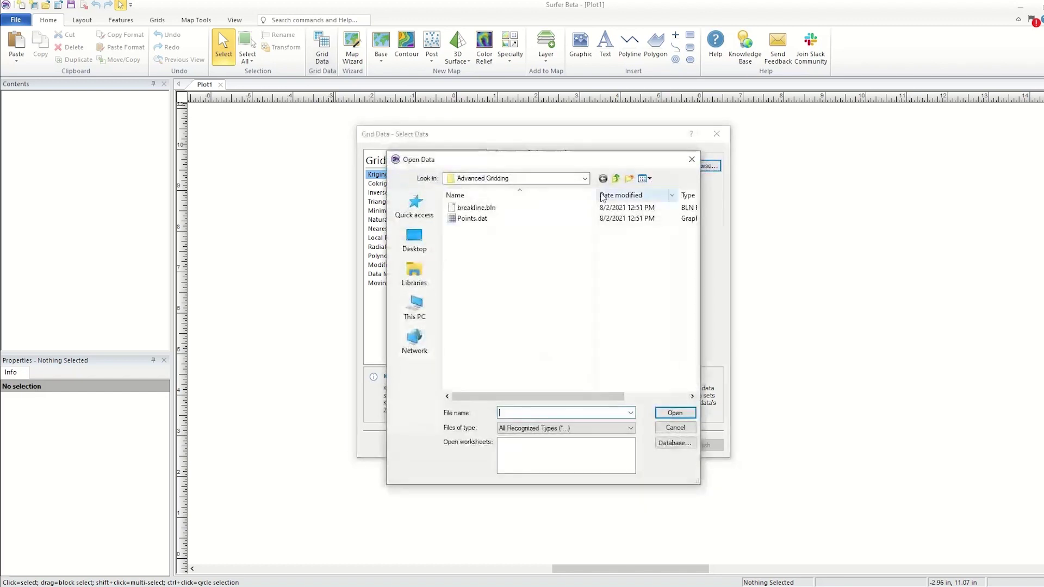
{"action": "left_click", "coordinate": [527, 217]}
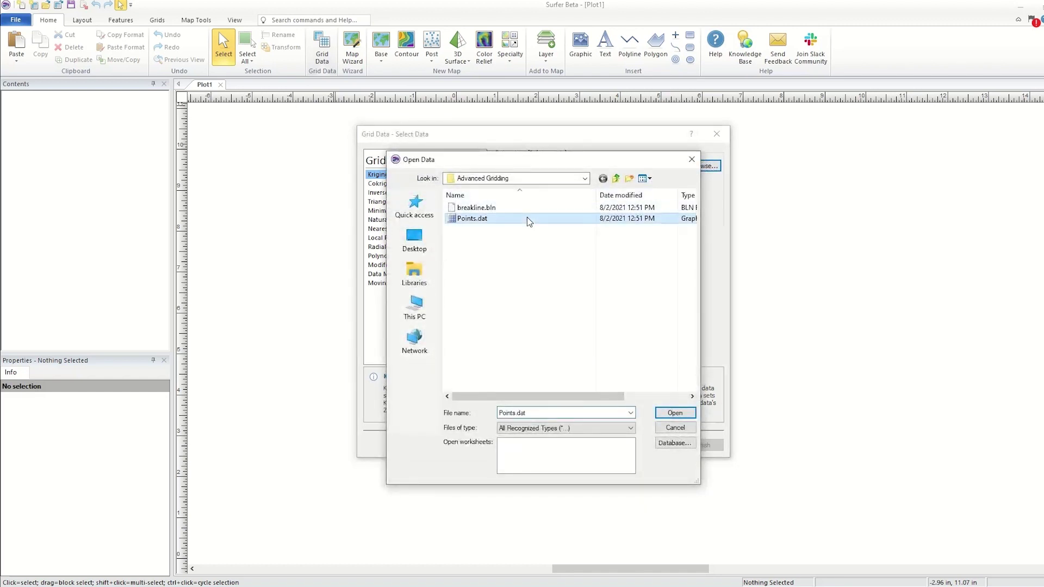
{"action": "left_click", "coordinate": [674, 414]}
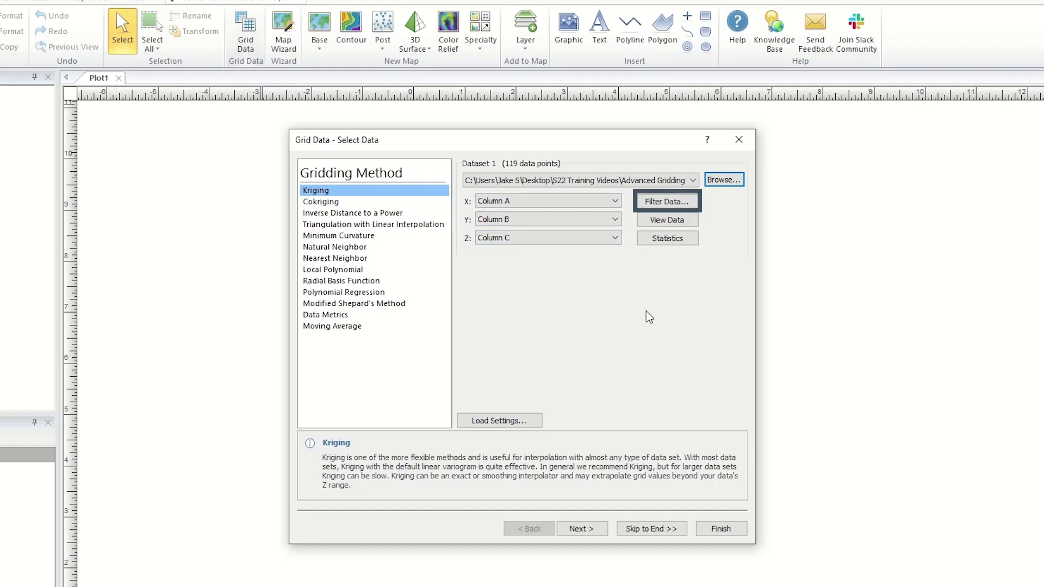
{"action": "left_click", "coordinate": [690, 203]}
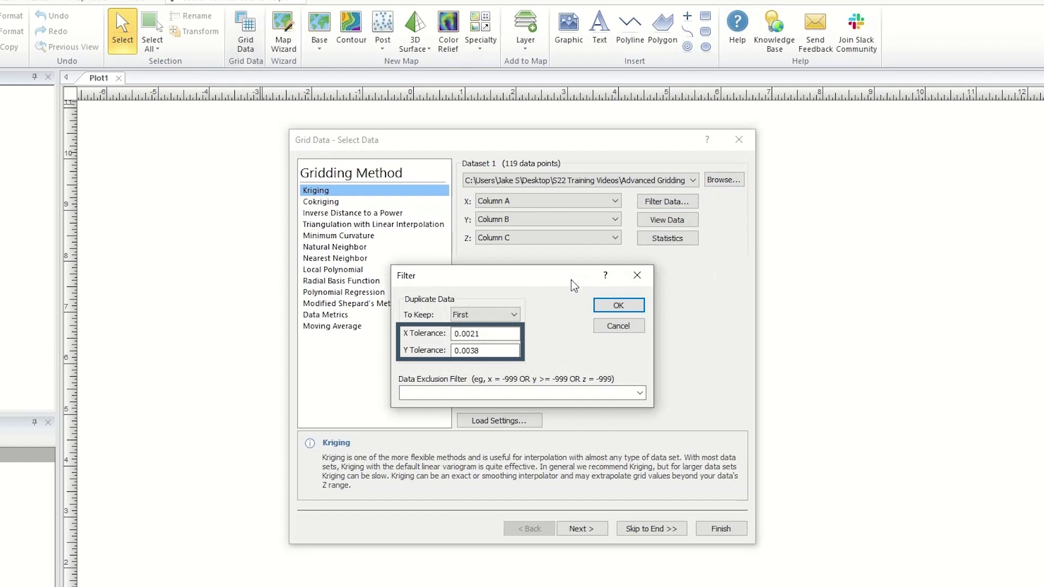
Keep the first of duplicate points and exclude data matching z=-999
{"action": "left_click", "coordinate": [514, 314]}
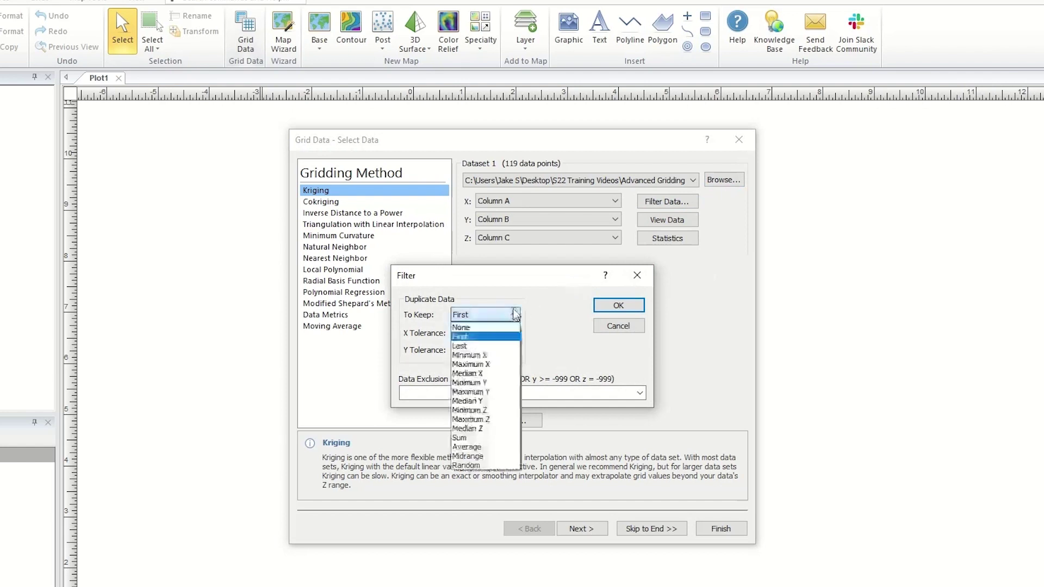
{"action": "left_click", "coordinate": [469, 338]}
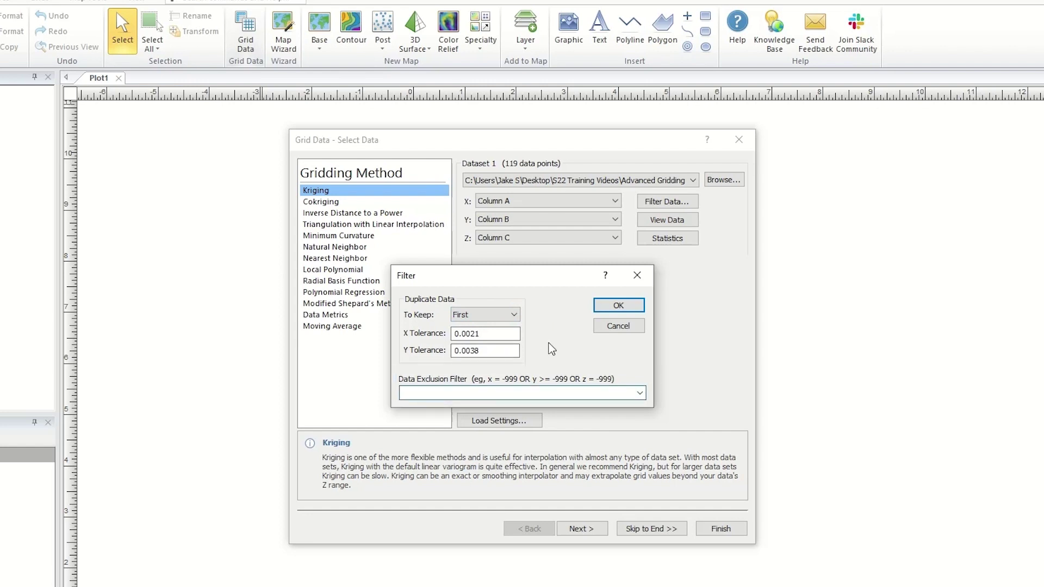
{"action": "type", "text": "z=-999"}
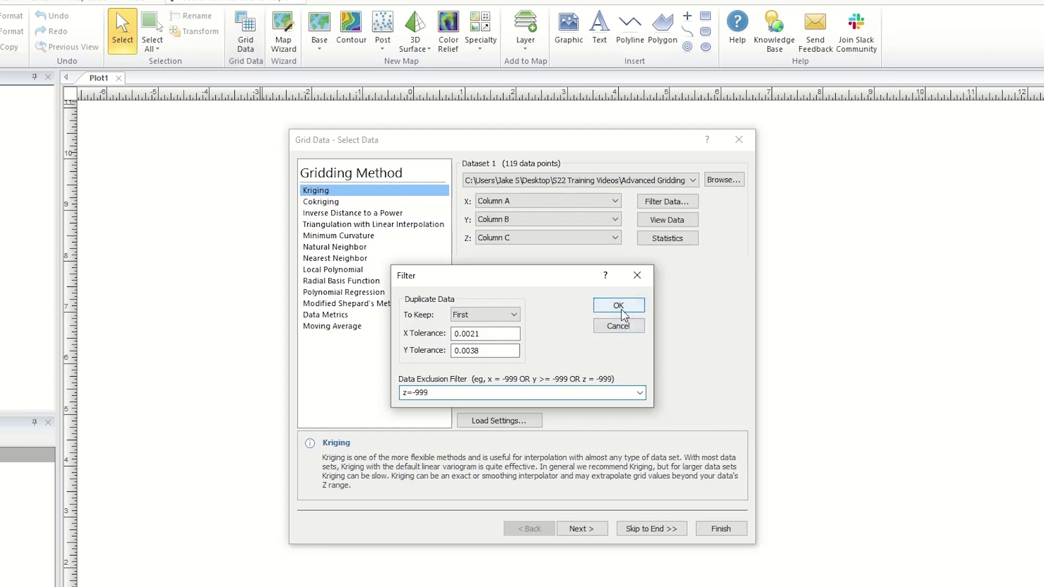
{"action": "left_click", "coordinate": [619, 306]}
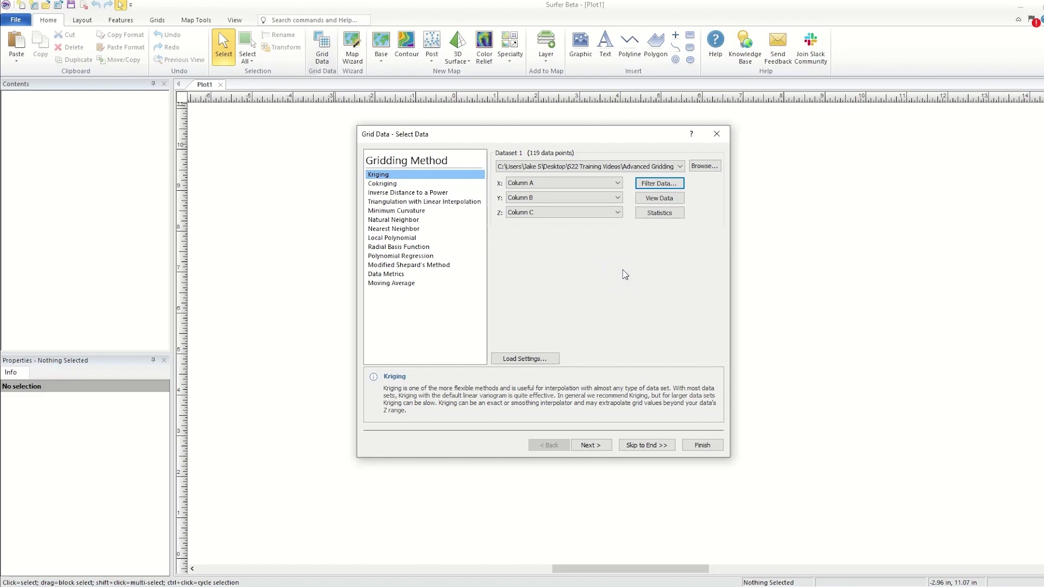
{"action": "left_click", "coordinate": [659, 212]}
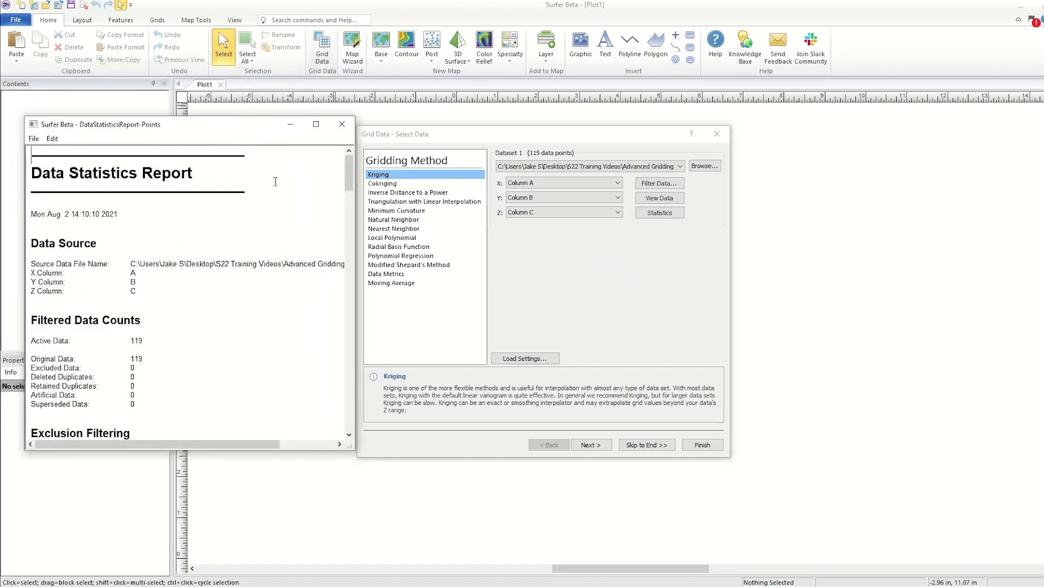
{"action": "left_click", "coordinate": [34, 139]}
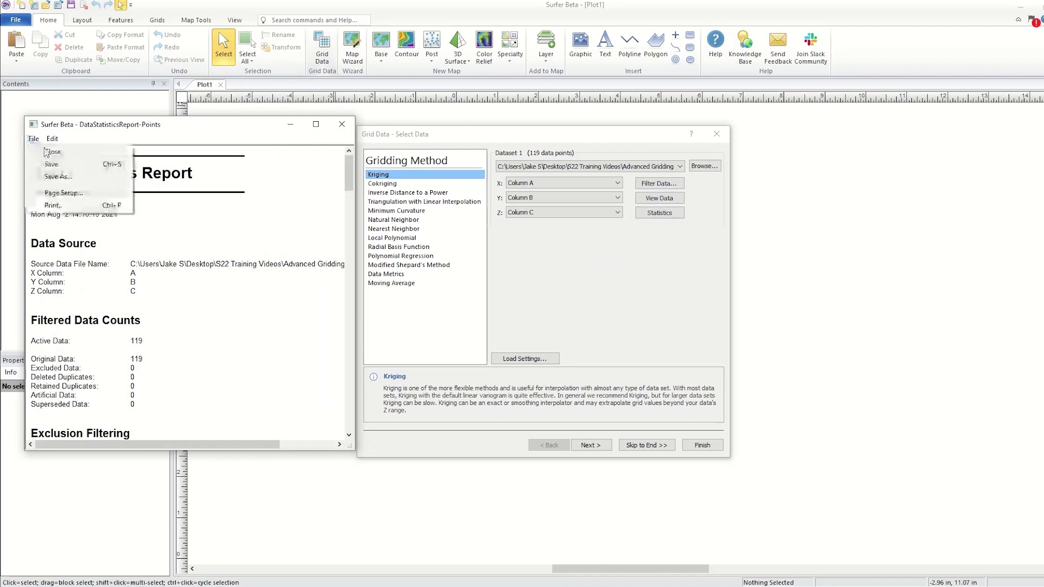
{"action": "left_click", "coordinate": [58, 176]}
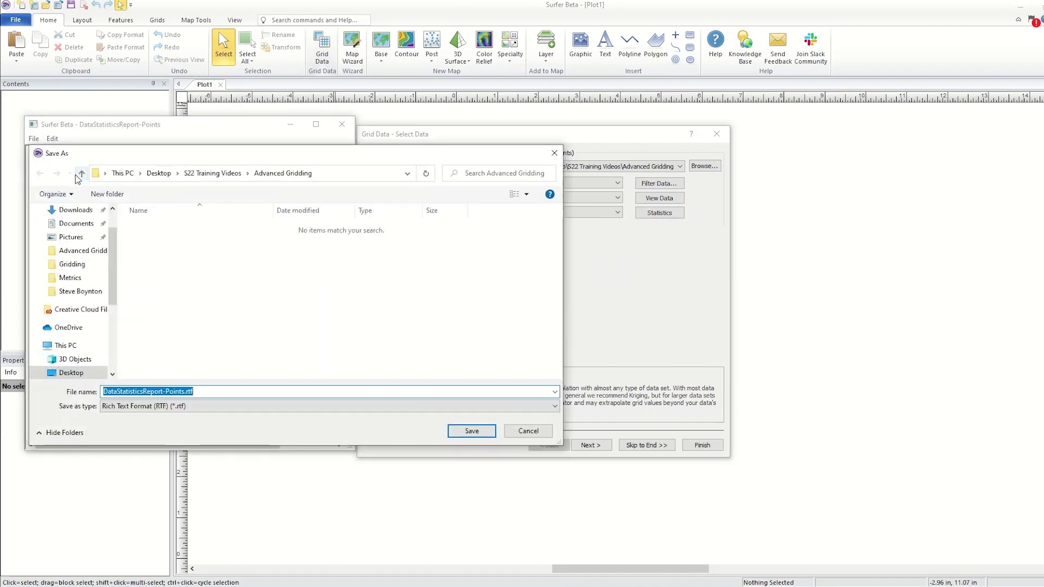
{"action": "left_click", "coordinate": [527, 431]}
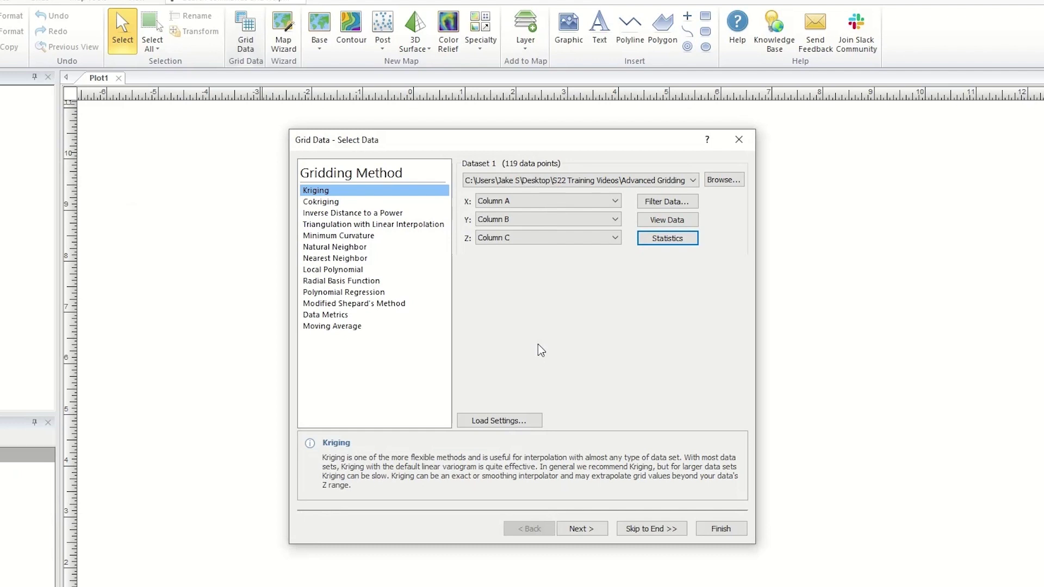
Leave the variogram on its linear default and continue to the Kriging Options page
{"action": "left_click", "coordinate": [598, 534]}
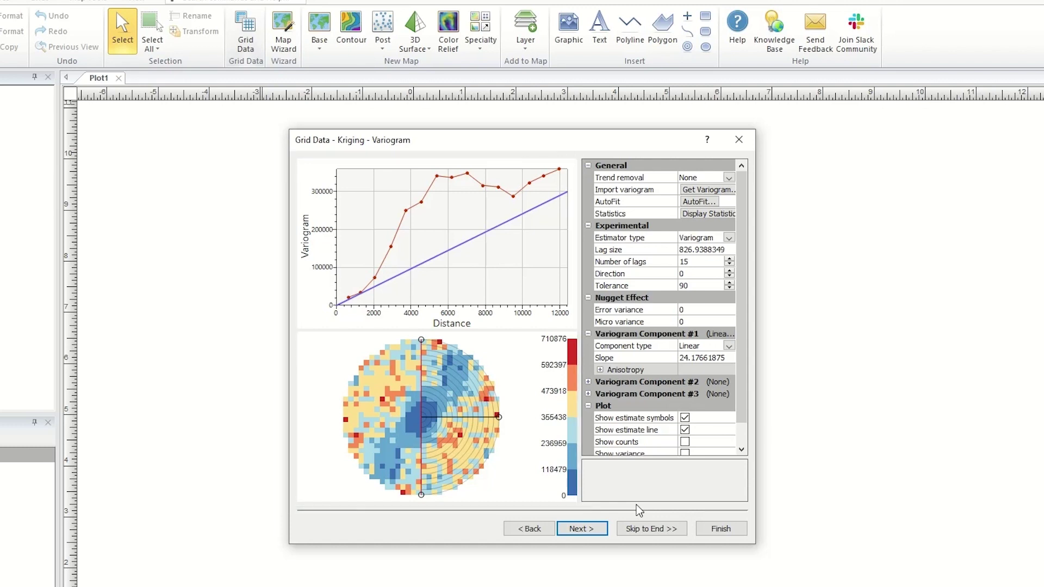
{"action": "left_click", "coordinate": [578, 528]}
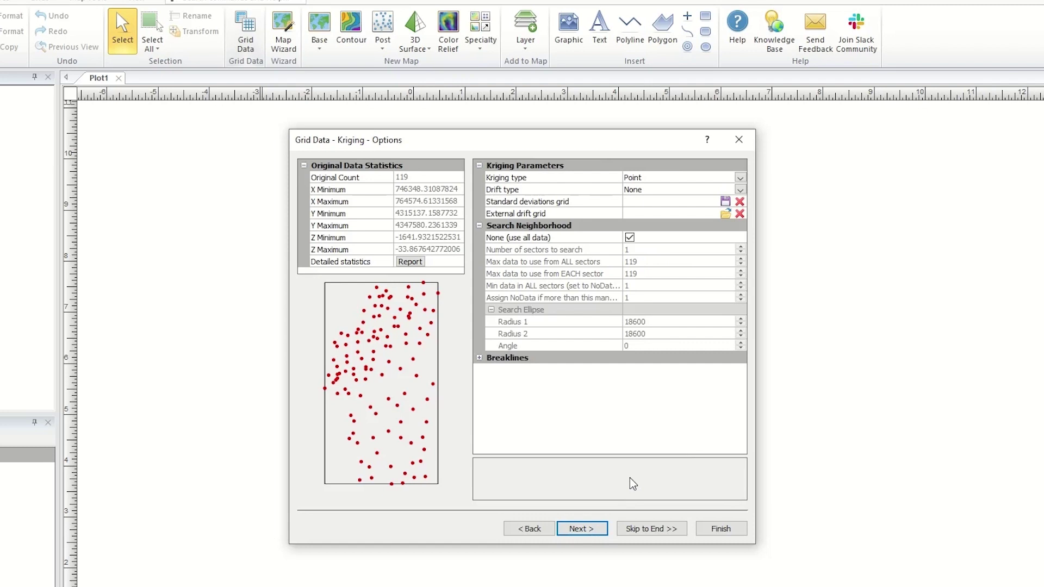
Stop using all data and set the search ellipse to Radius 1 15000 and angle 20
{"action": "left_click", "coordinate": [630, 237]}
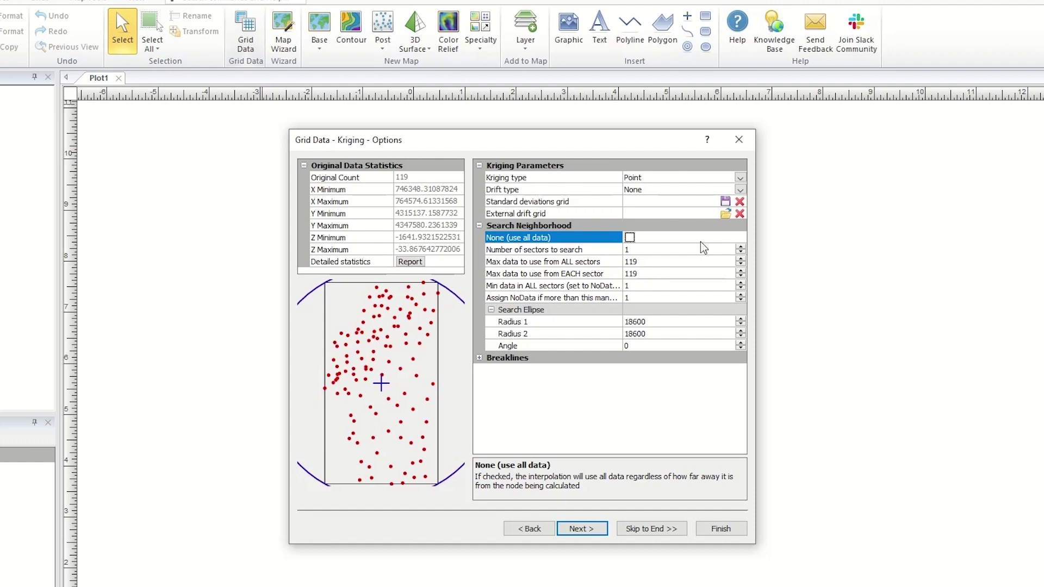
{"action": "left_click", "coordinate": [664, 321]}
{"action": "key", "text": "BackSpace"}
{"action": "key", "text": "BackSpace"}
{"action": "key", "text": "BackSpace"}
{"action": "key", "text": "BackSpace"}
{"action": "key", "text": "BackSpace"}
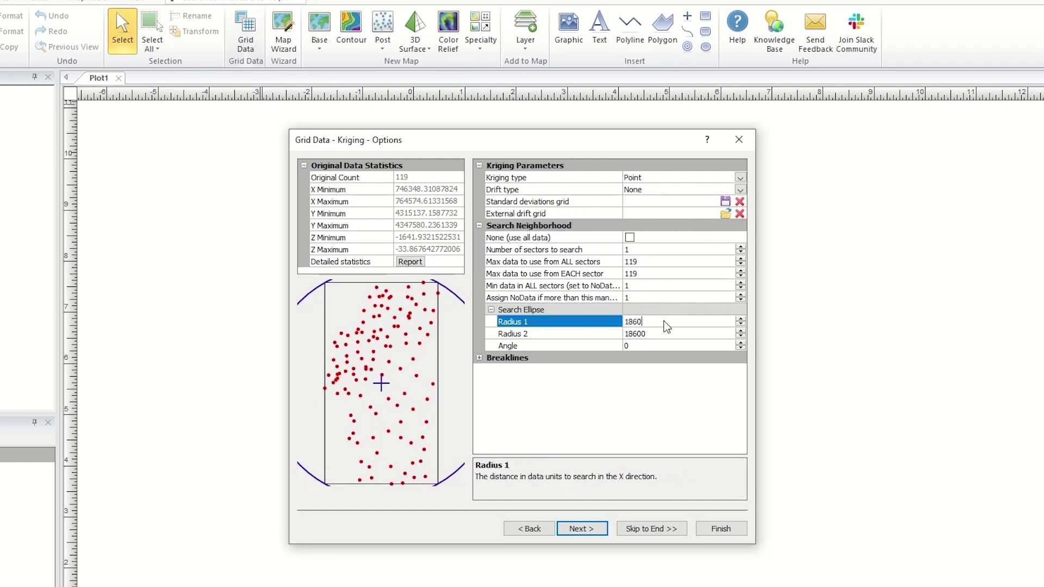
{"action": "type", "text": "15000"}
{"action": "left_click", "coordinate": [638, 345]}
{"action": "key", "text": "BackSpace"}
{"action": "type", "text": "20"}
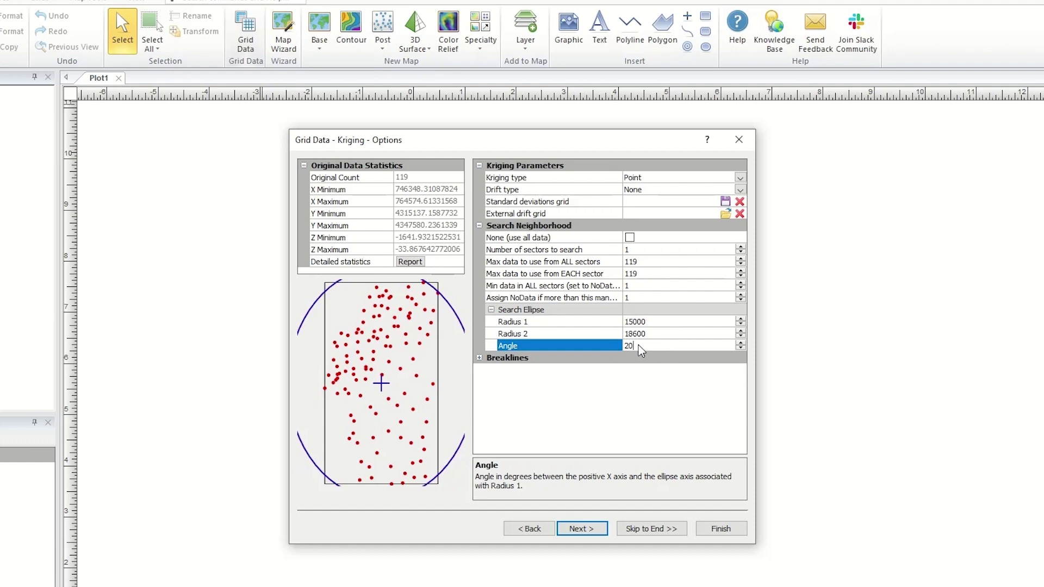
Load breakline.bln as the kriging breakline file, giving 1 trace with 102 vertices
{"action": "left_click", "coordinate": [479, 358]}
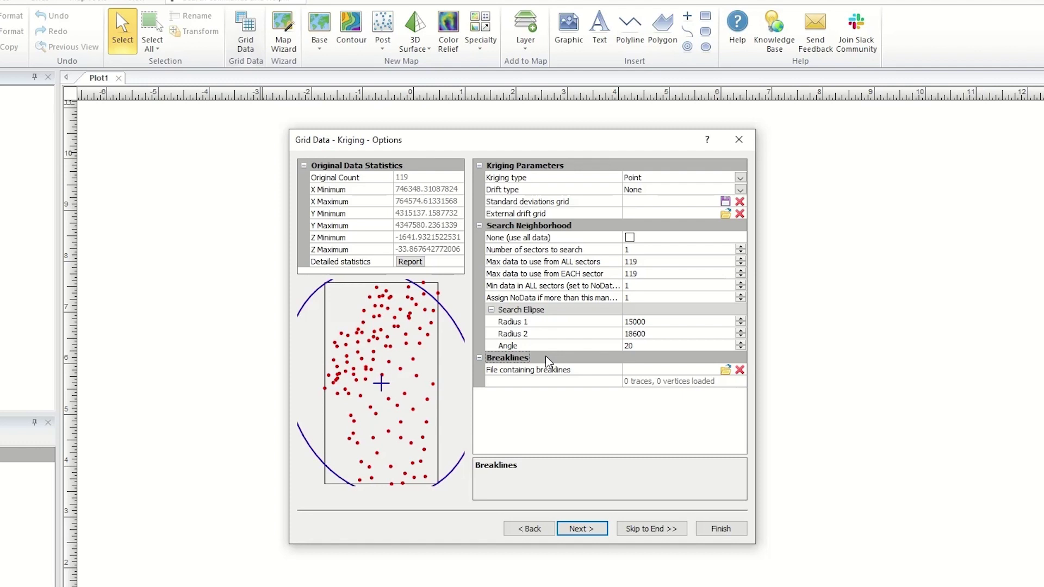
{"action": "left_click", "coordinate": [725, 369]}
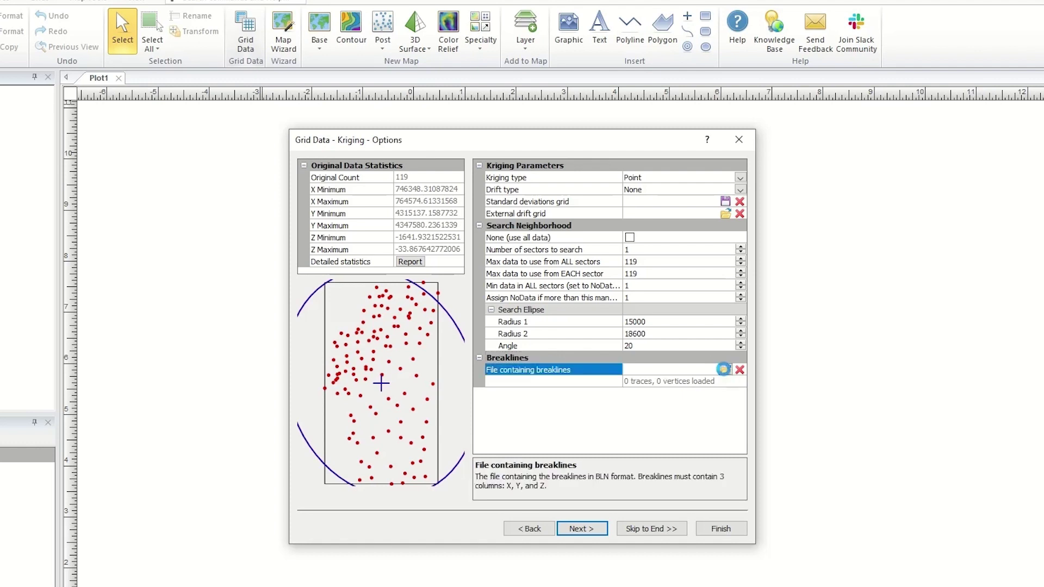
{"action": "left_click", "coordinate": [481, 254]}
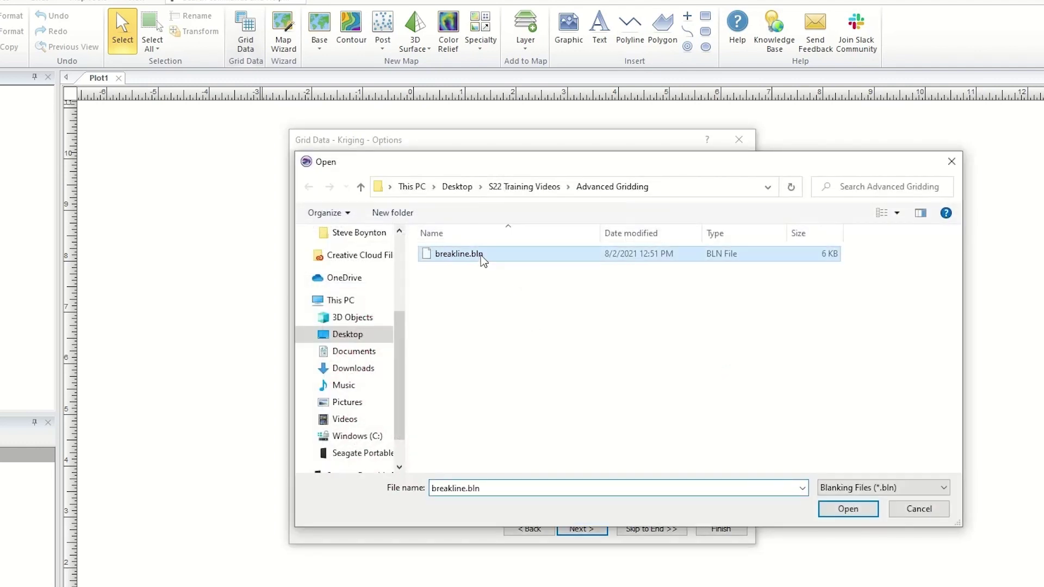
{"action": "left_click", "coordinate": [847, 510]}
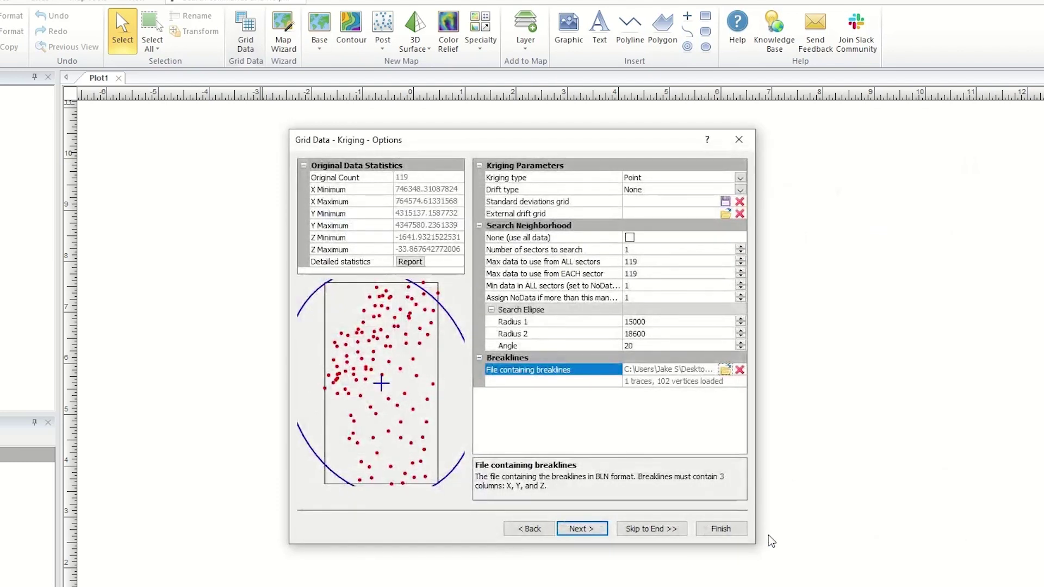
{"action": "left_click", "coordinate": [597, 530]}
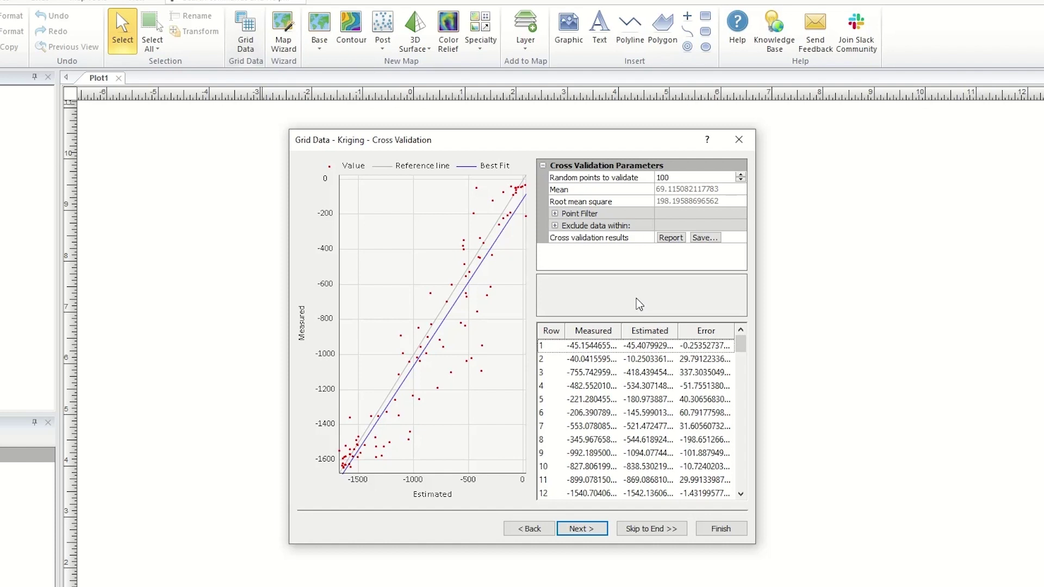
Advance from the Cross Validation results to the Kriging Output settings
{"action": "left_click", "coordinate": [581, 531]}
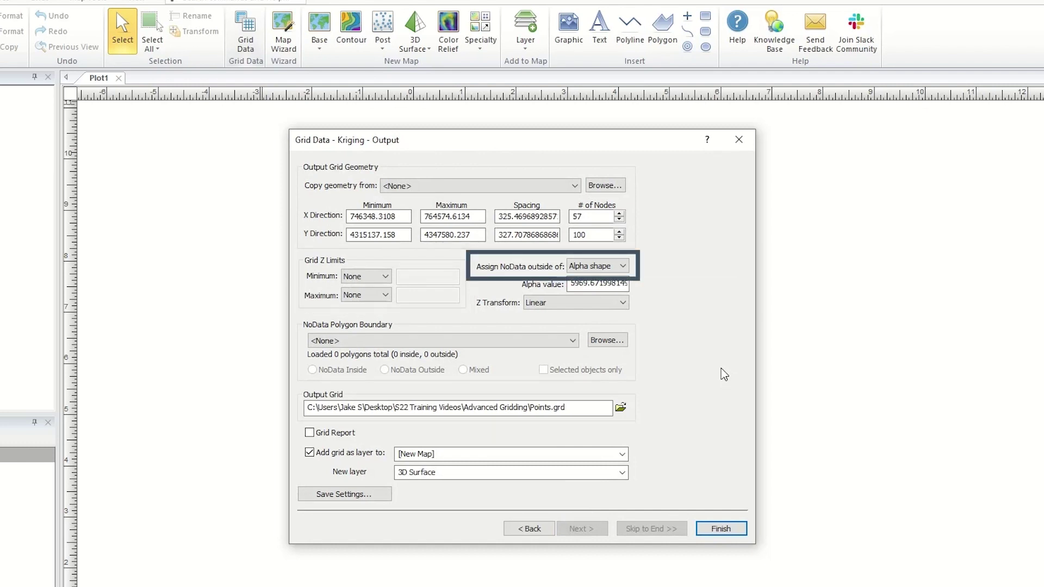
Keep the Z transform at Linear and run the gridding to Points.grd
{"action": "left_click", "coordinate": [609, 302]}
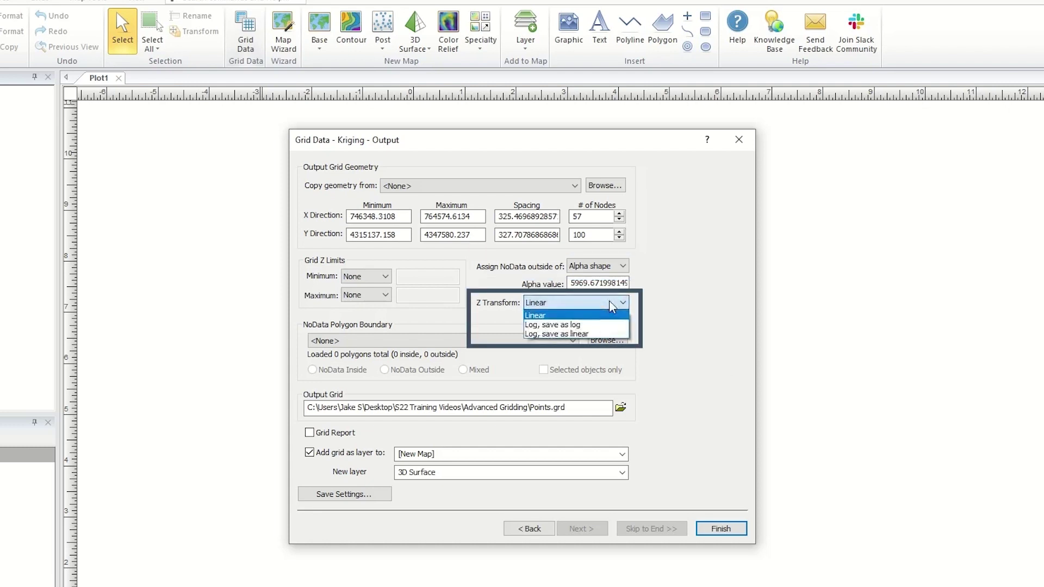
{"action": "left_click", "coordinate": [612, 304]}
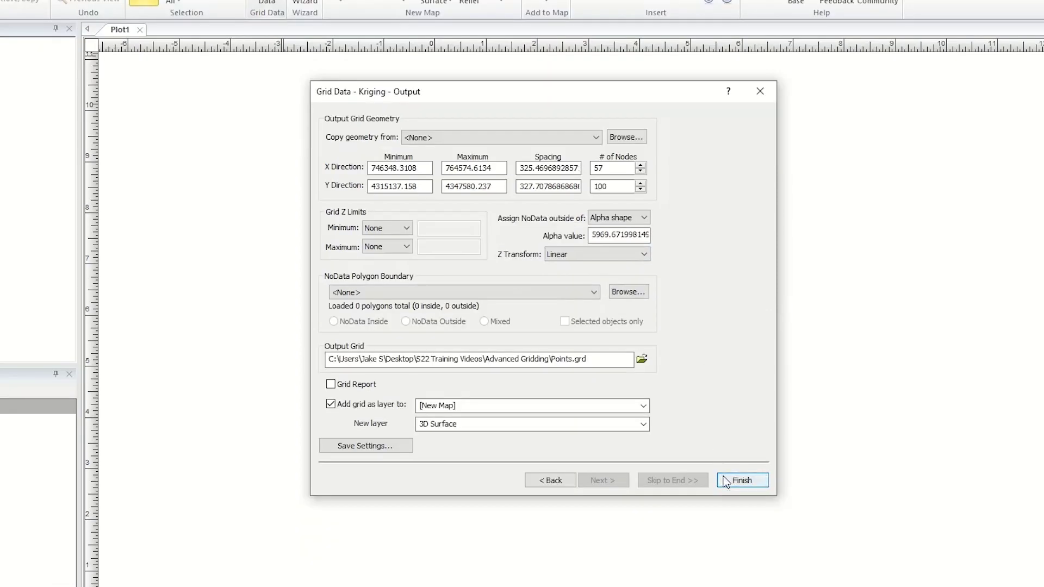
{"action": "left_click", "coordinate": [726, 481]}
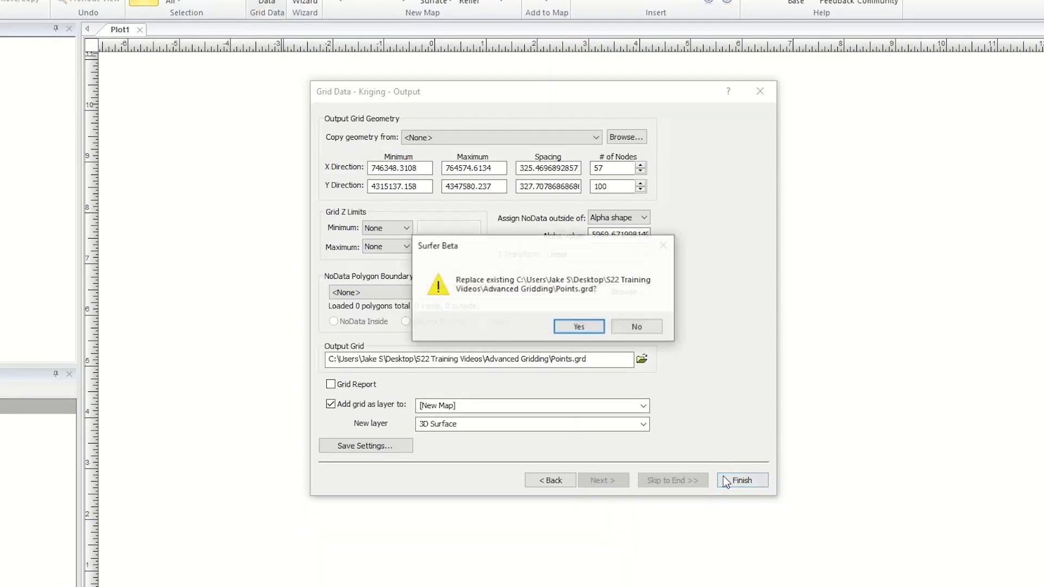
Overwrite Points.grd and give the new 3D surface a solid base
{"action": "left_click", "coordinate": [580, 327]}
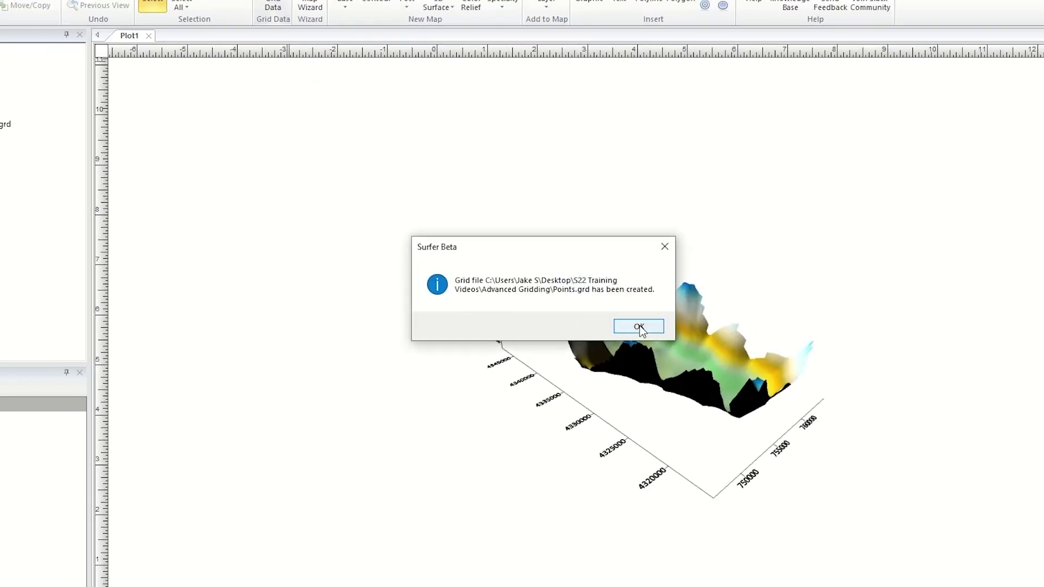
{"action": "left_click", "coordinate": [642, 328]}
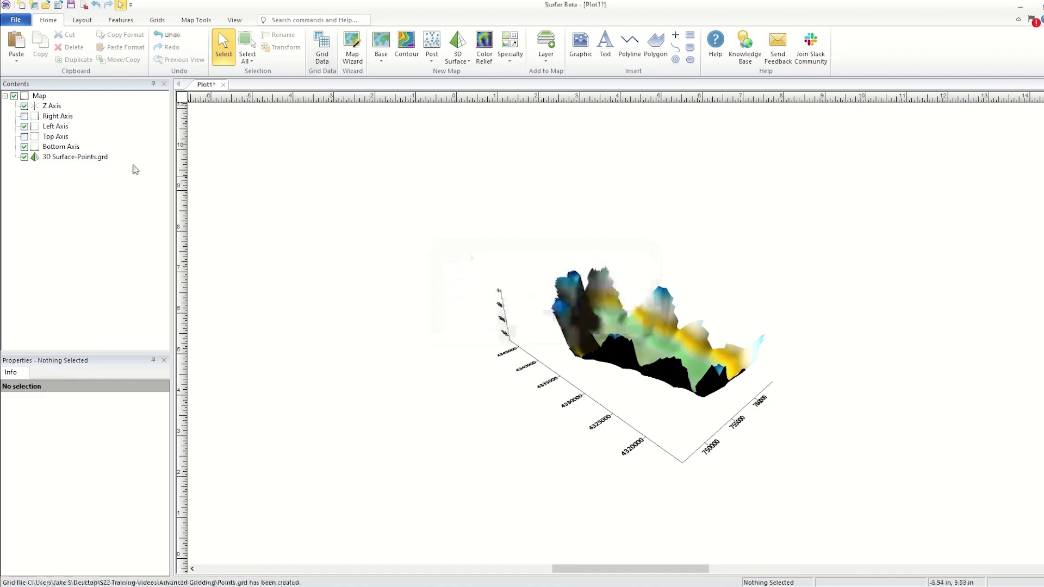
{"action": "left_click", "coordinate": [98, 158]}
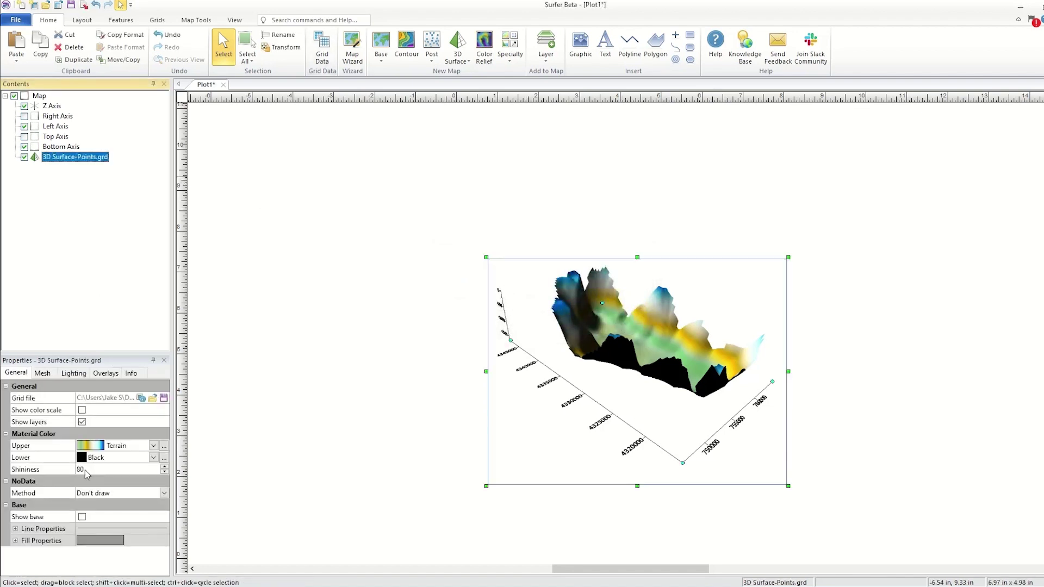
{"action": "left_click", "coordinate": [82, 516]}
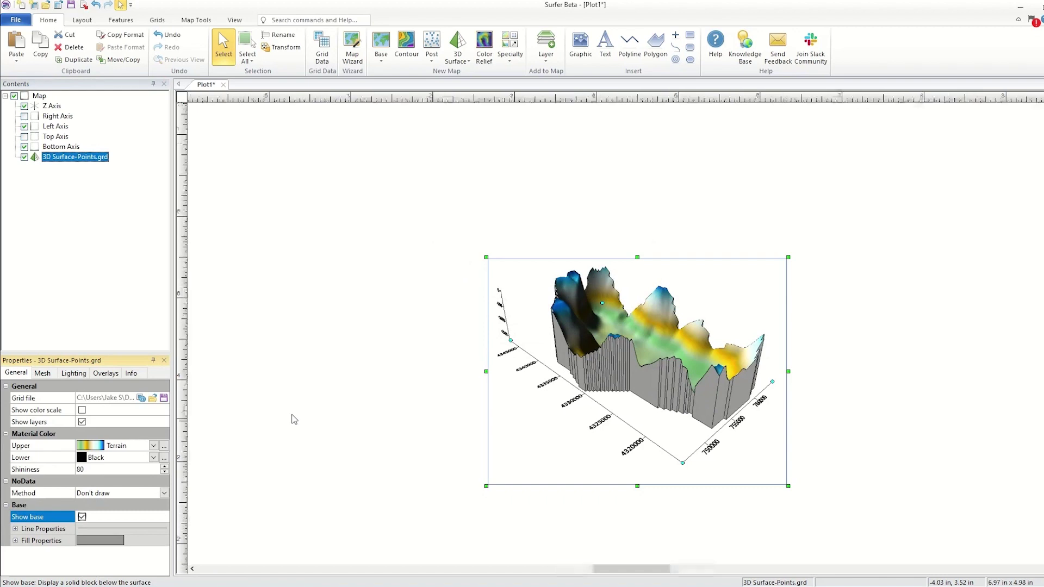
Add a contour layer from Points.grd to the 3D surface map
{"action": "key", "text": "ctrl+l"}
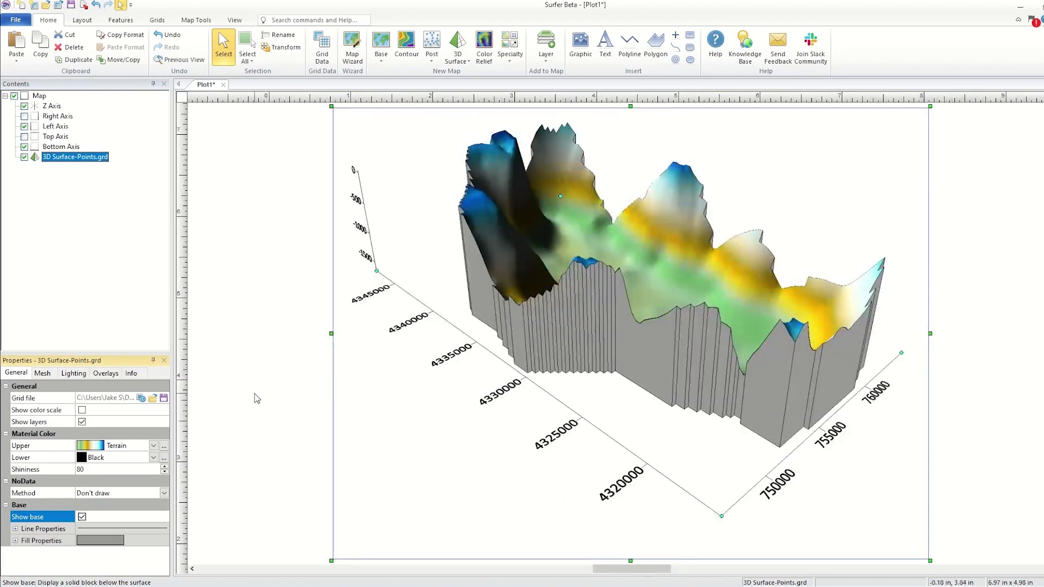
{"action": "left_click", "coordinate": [546, 48]}
{"action": "left_click", "coordinate": [578, 127]}
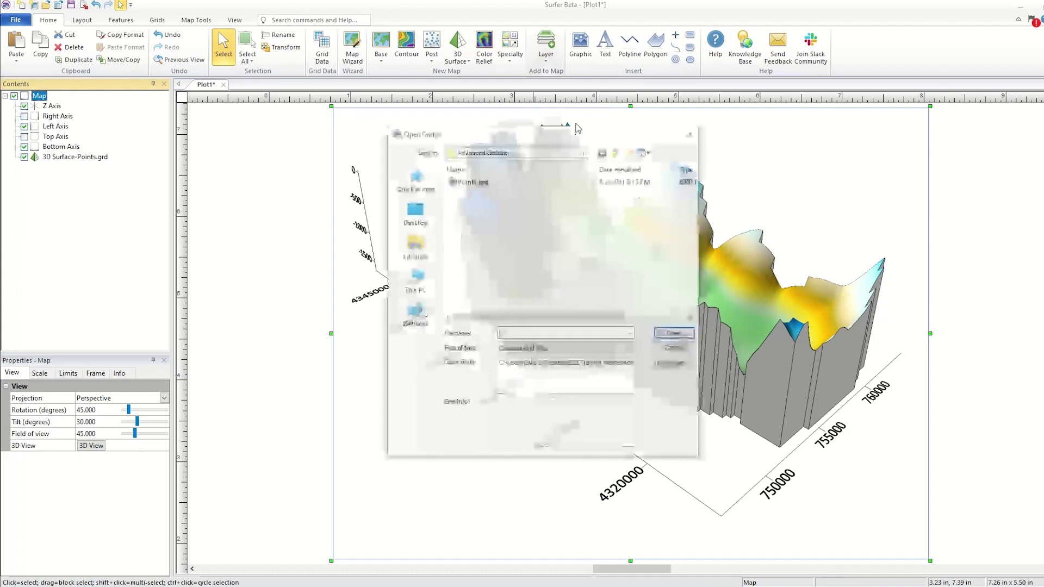
{"action": "left_click", "coordinate": [674, 333]}
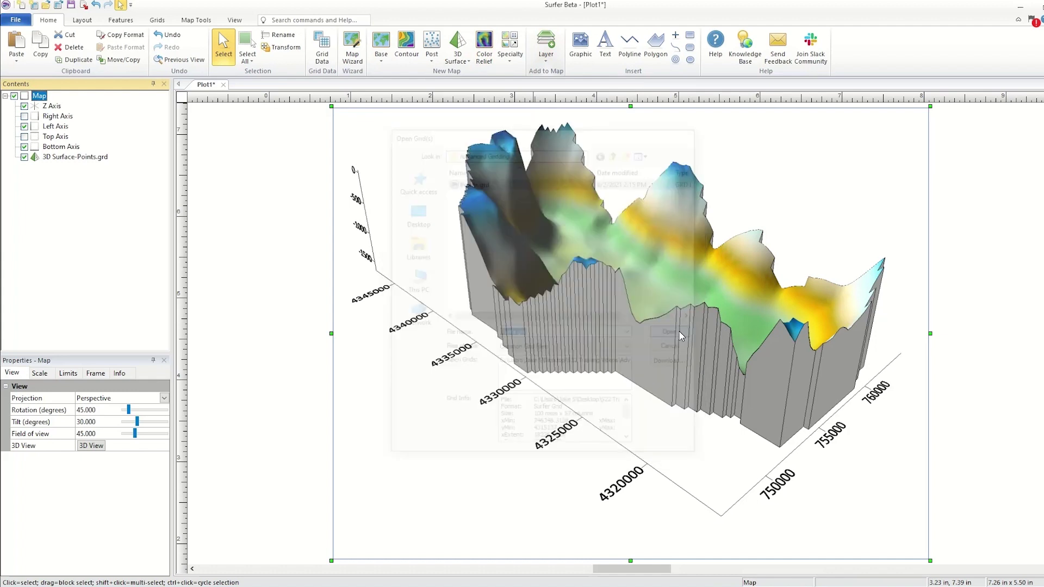
{"action": "left_click", "coordinate": [287, 327]}
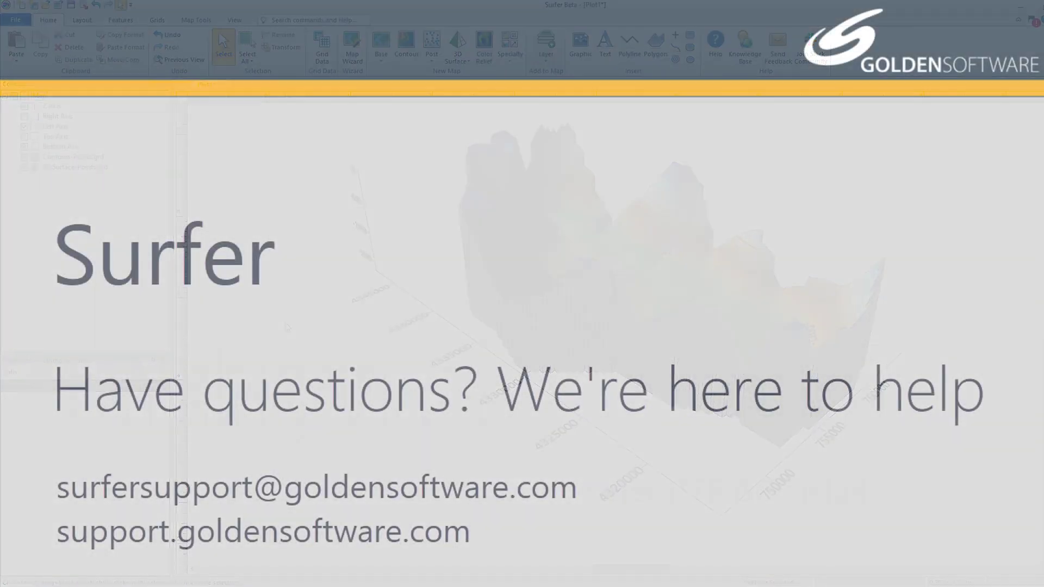